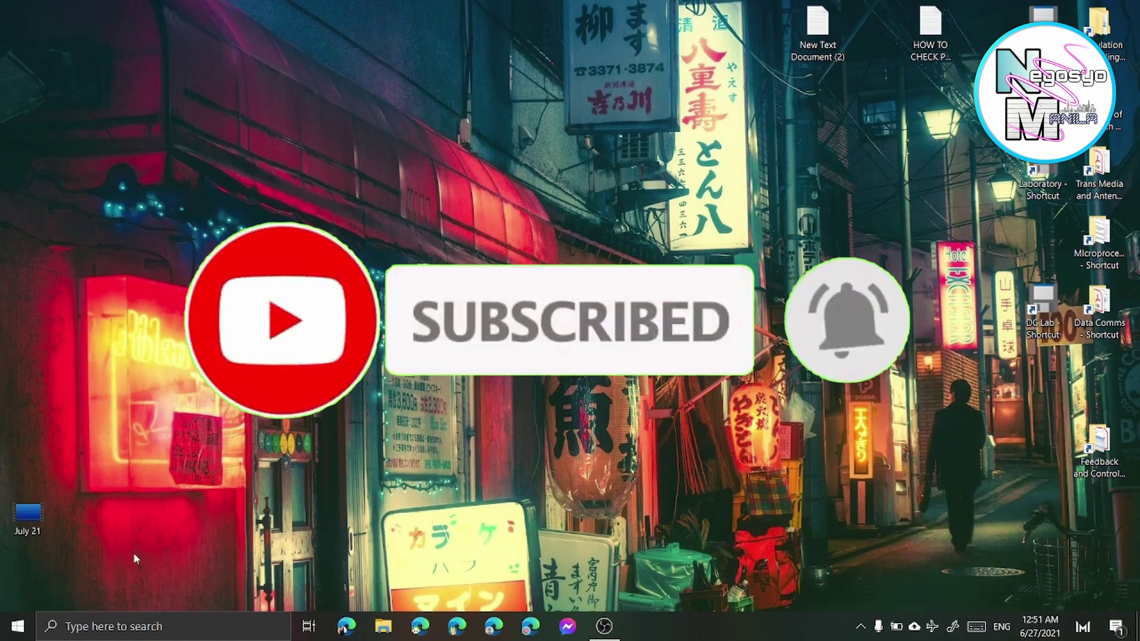
Refresh the desktop and search for "optim" to open Defragment and Optimize Drives.
{"action": "right_click", "coordinate": [241, 321]}
{"action": "left_click", "coordinate": [275, 369]}
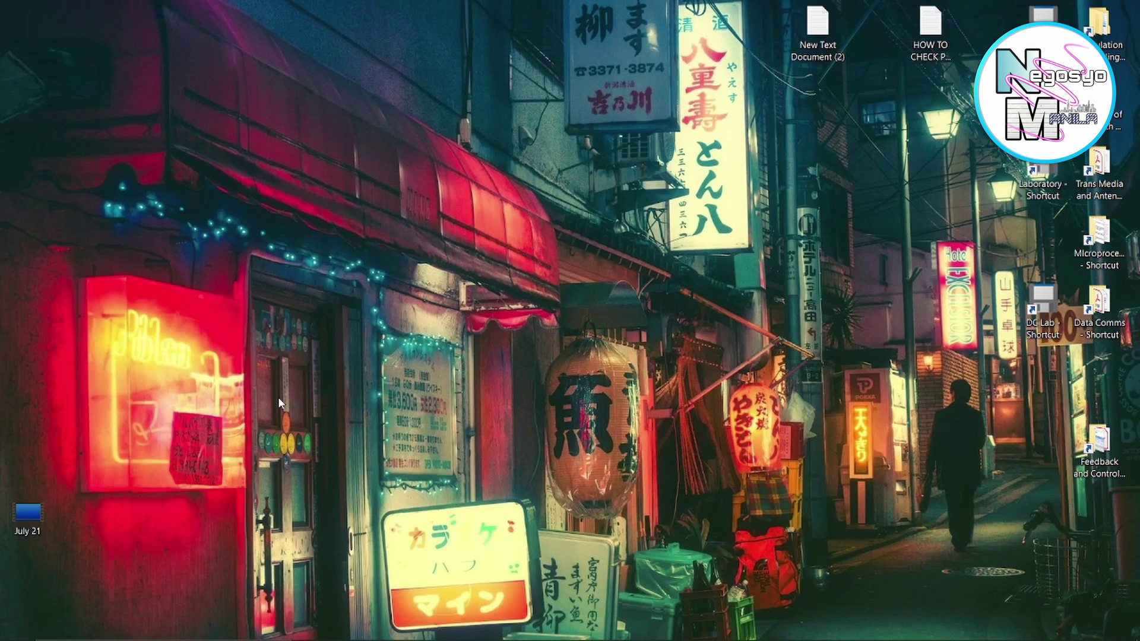
{"action": "left_click", "coordinate": [154, 629]}
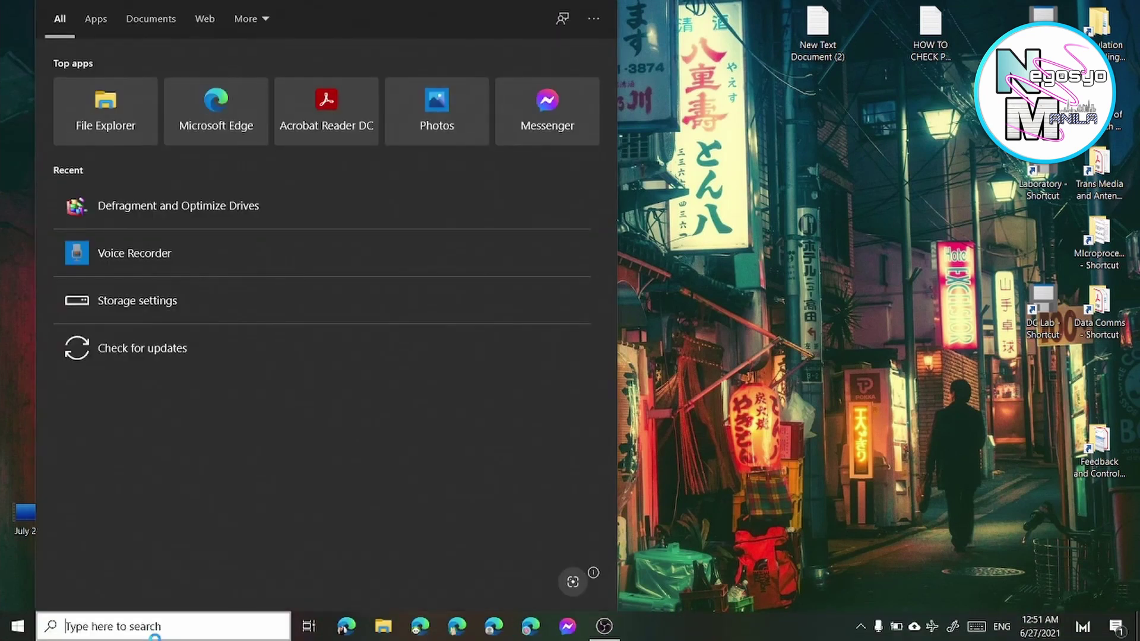
{"action": "type", "text": "opt"}
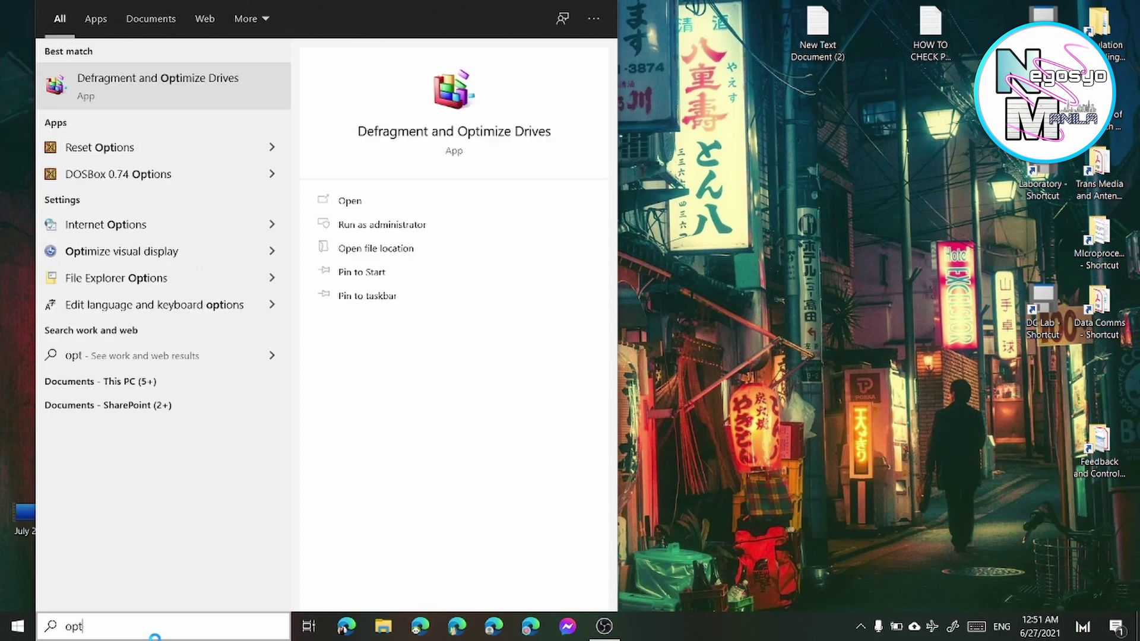
{"action": "type", "text": "imz"}
{"action": "key", "text": "BackSpace"}
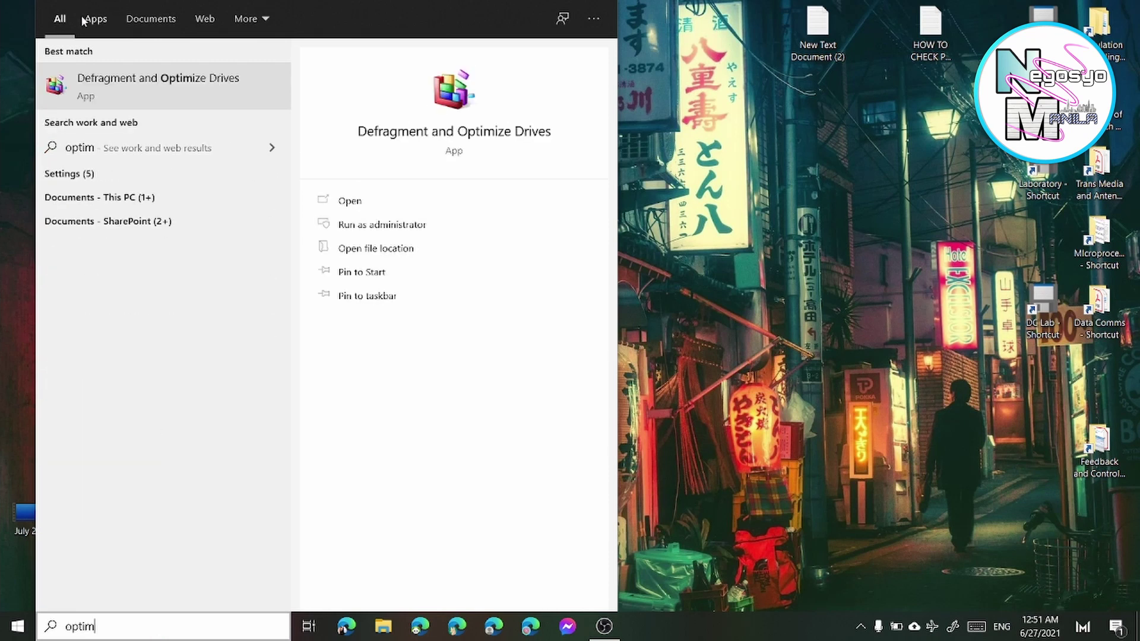
{"action": "left_click", "coordinate": [131, 89]}
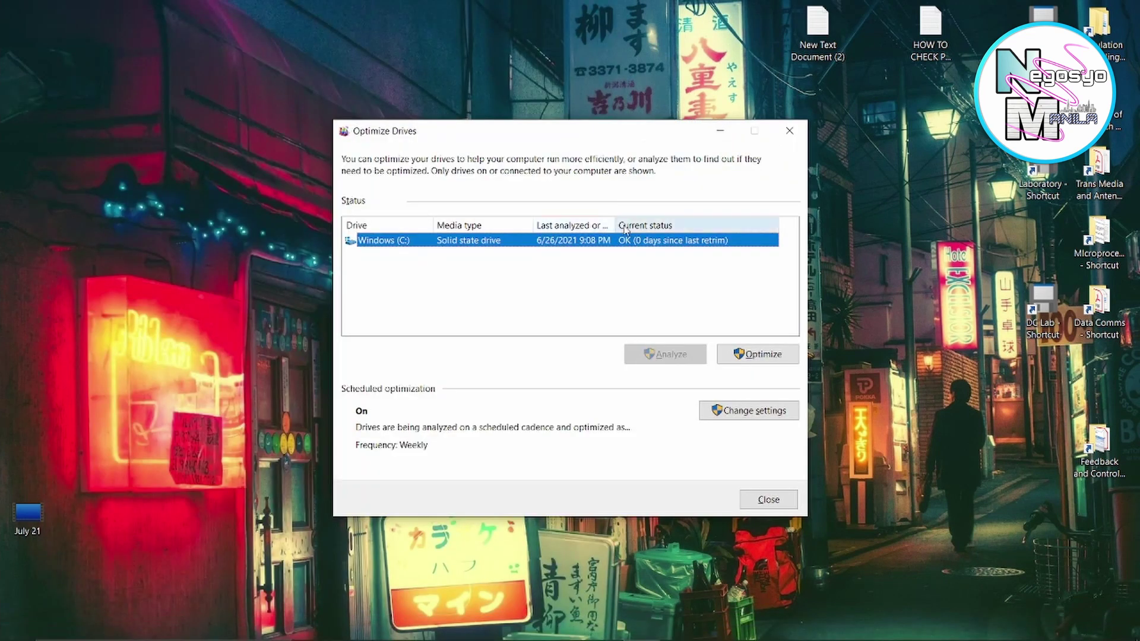
Optimize the Windows (C:) drive and close the Optimize Drives window.
{"action": "left_click", "coordinate": [747, 368]}
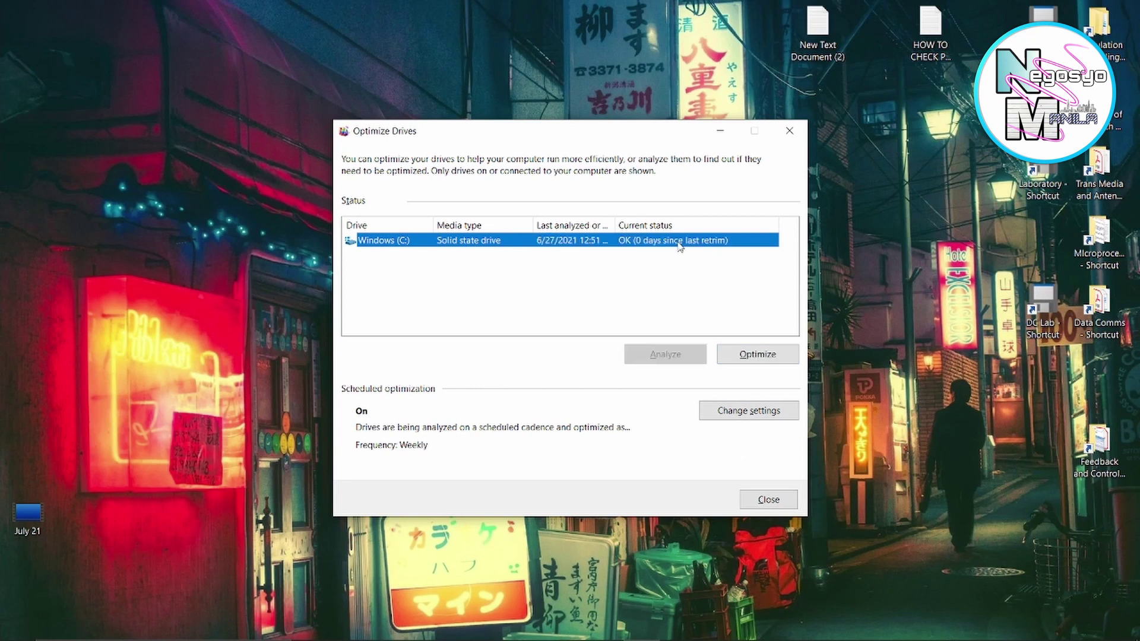
{"action": "left_click", "coordinate": [799, 129]}
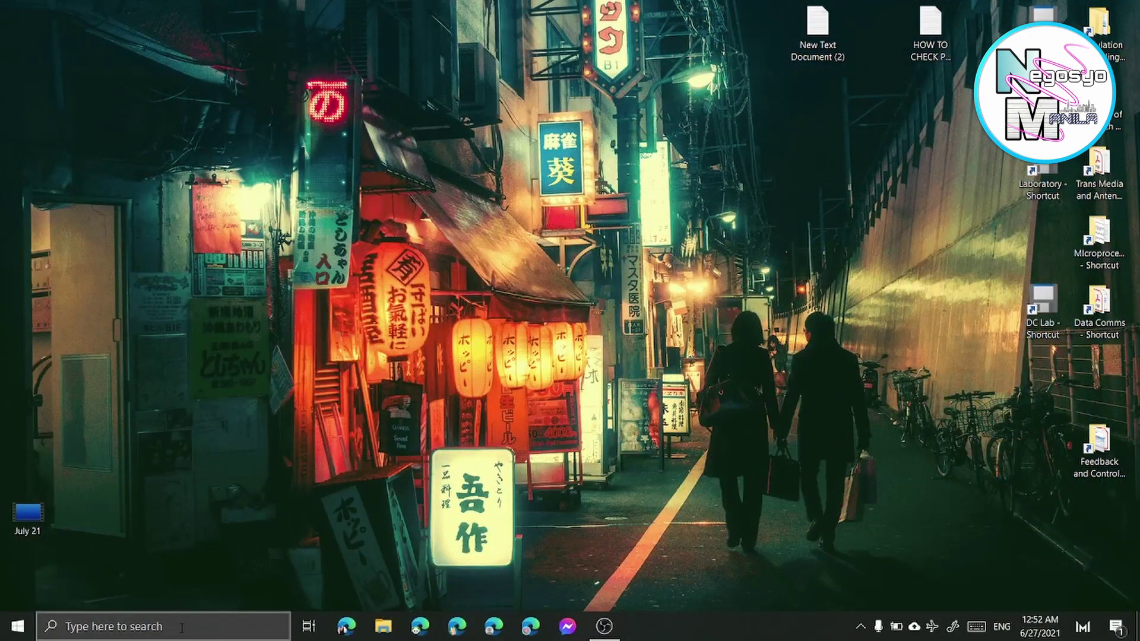
Search for "storage" to open Storage settings and maximize the window.
{"action": "left_click", "coordinate": [181, 627]}
{"action": "type", "text": "storage"}
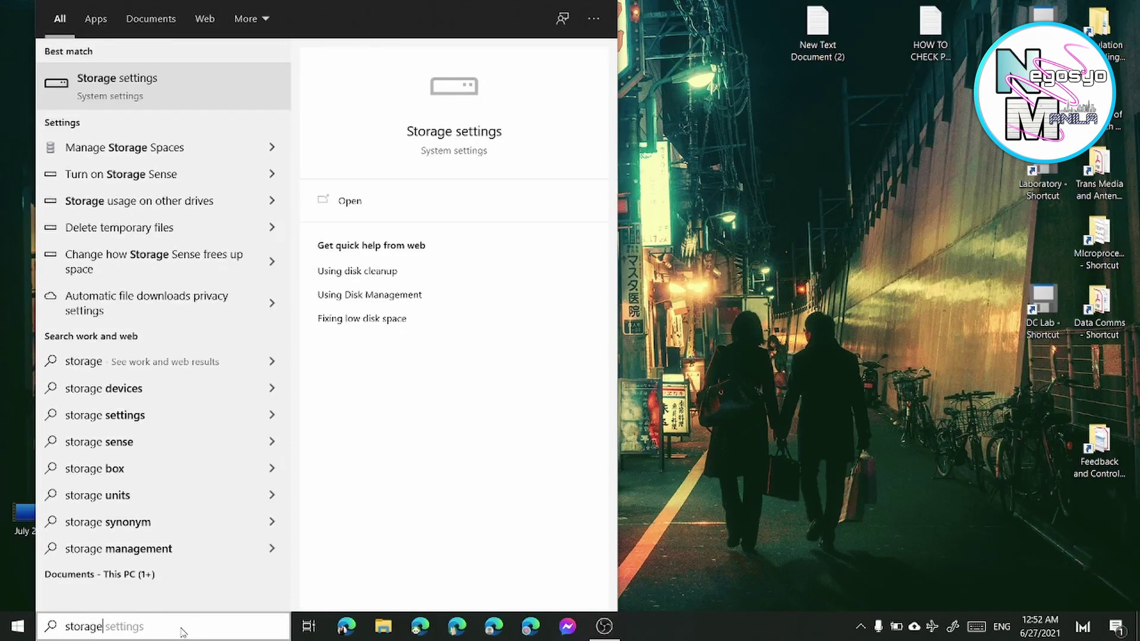
{"action": "key", "text": "Return"}
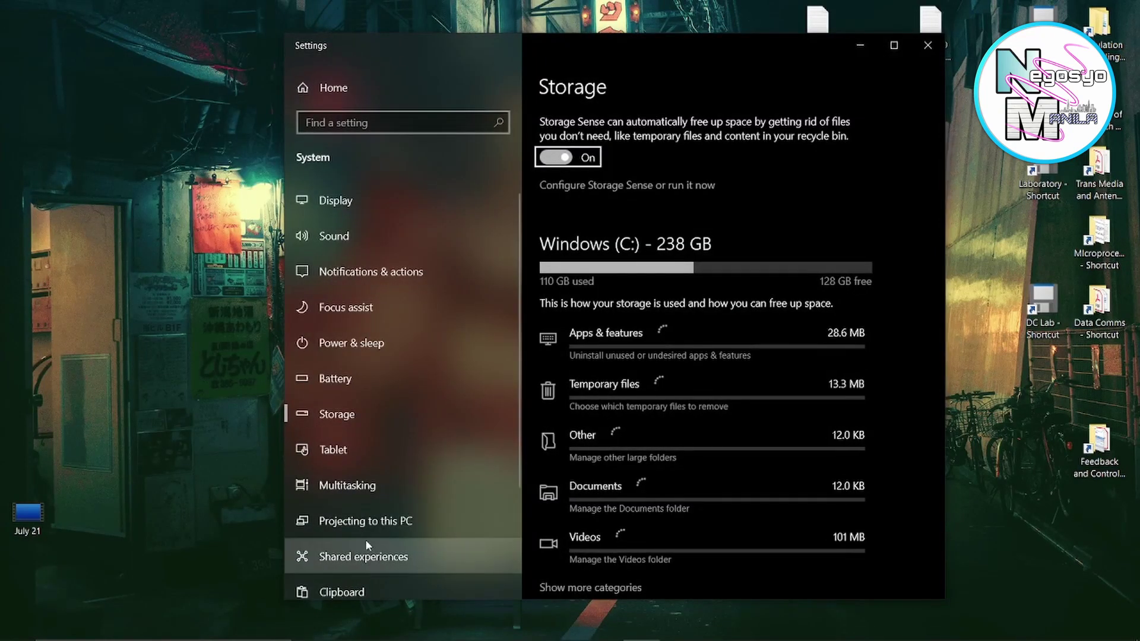
{"action": "left_click", "coordinate": [894, 48]}
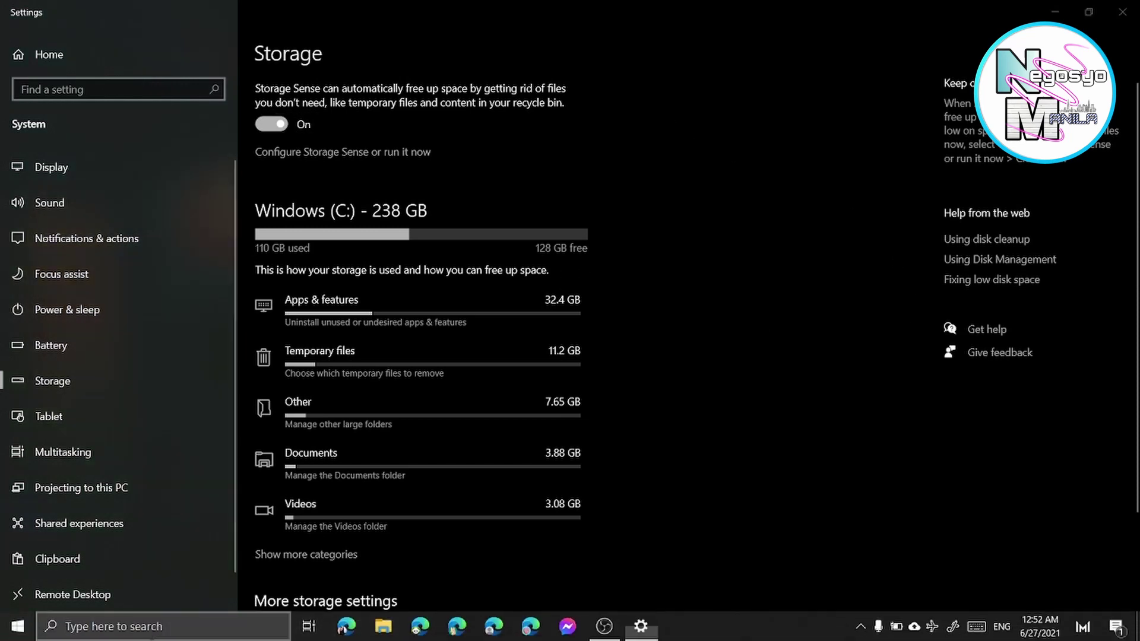
{"action": "left_click", "coordinate": [129, 624]}
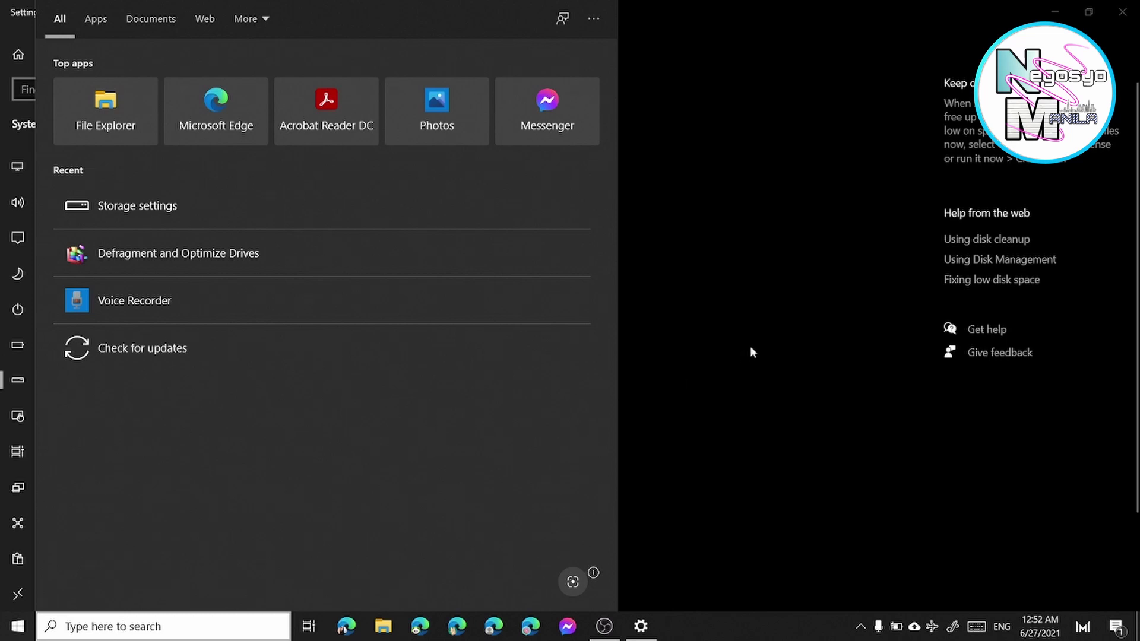
{"action": "left_click", "coordinate": [743, 330]}
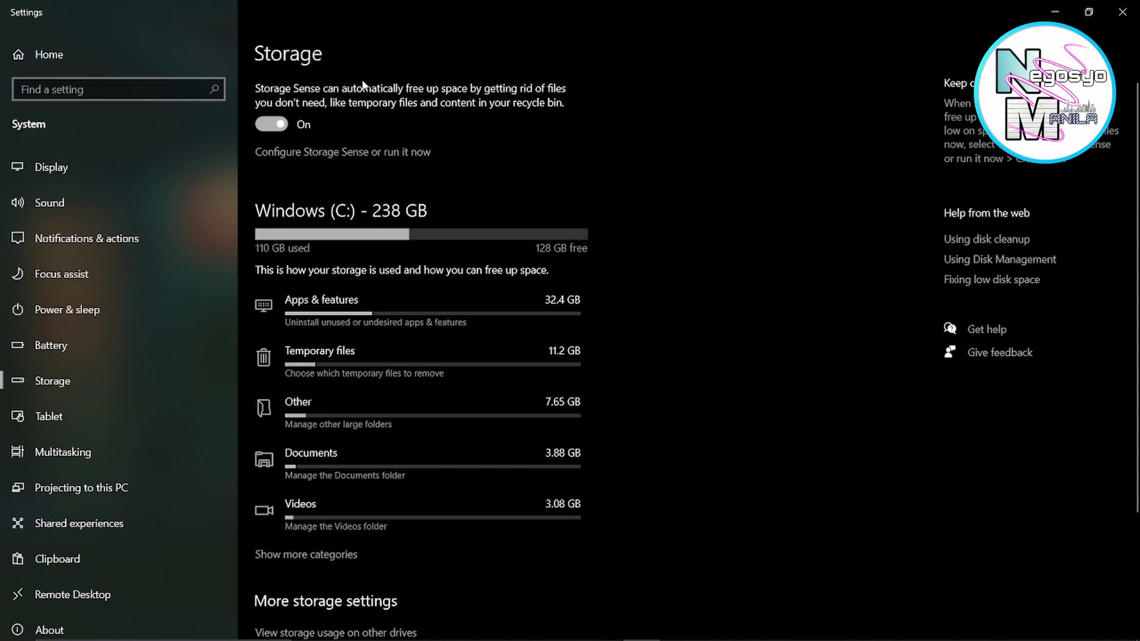
Open the Storage Sense configuration page and run an immediate cleanup with the existing settings.
{"action": "left_click", "coordinate": [335, 152]}
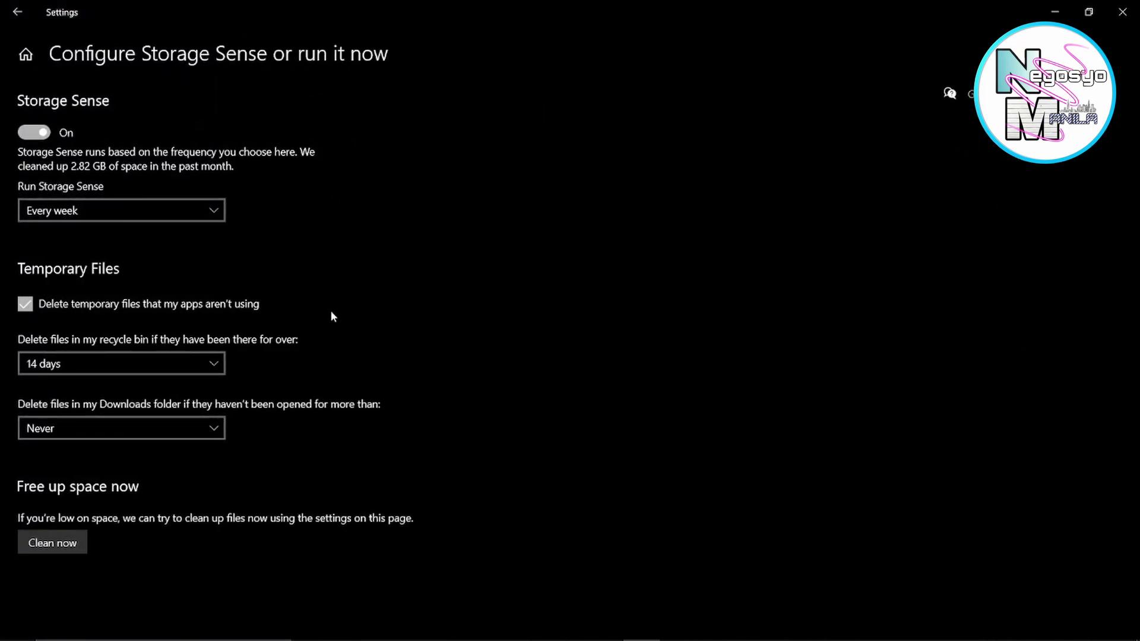
{"action": "left_click", "coordinate": [18, 12]}
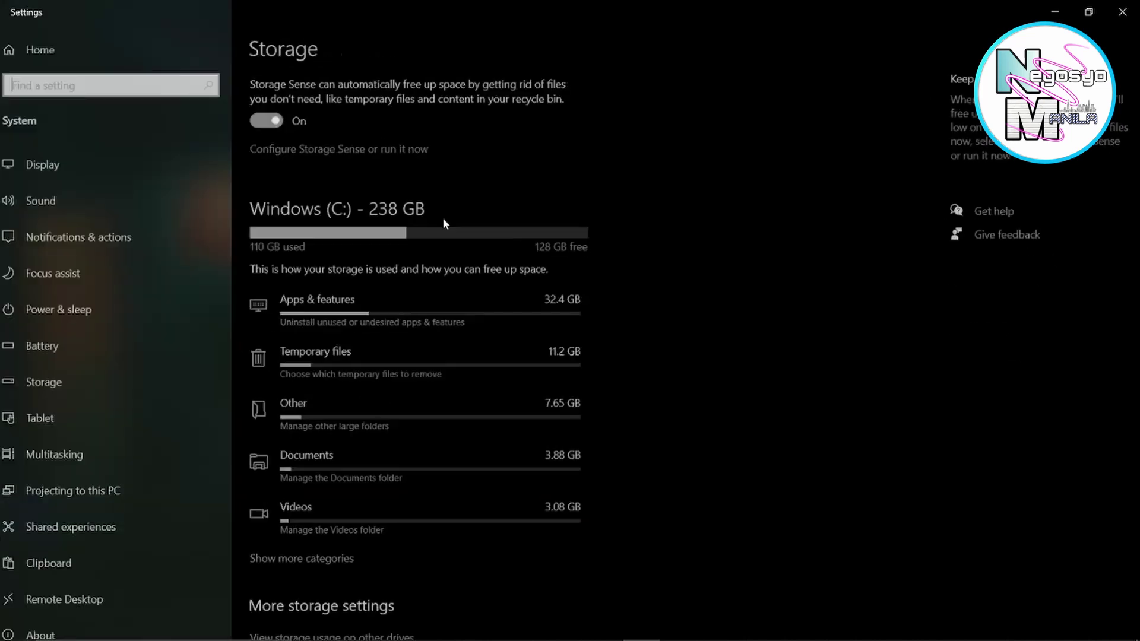
{"action": "left_click", "coordinate": [328, 152]}
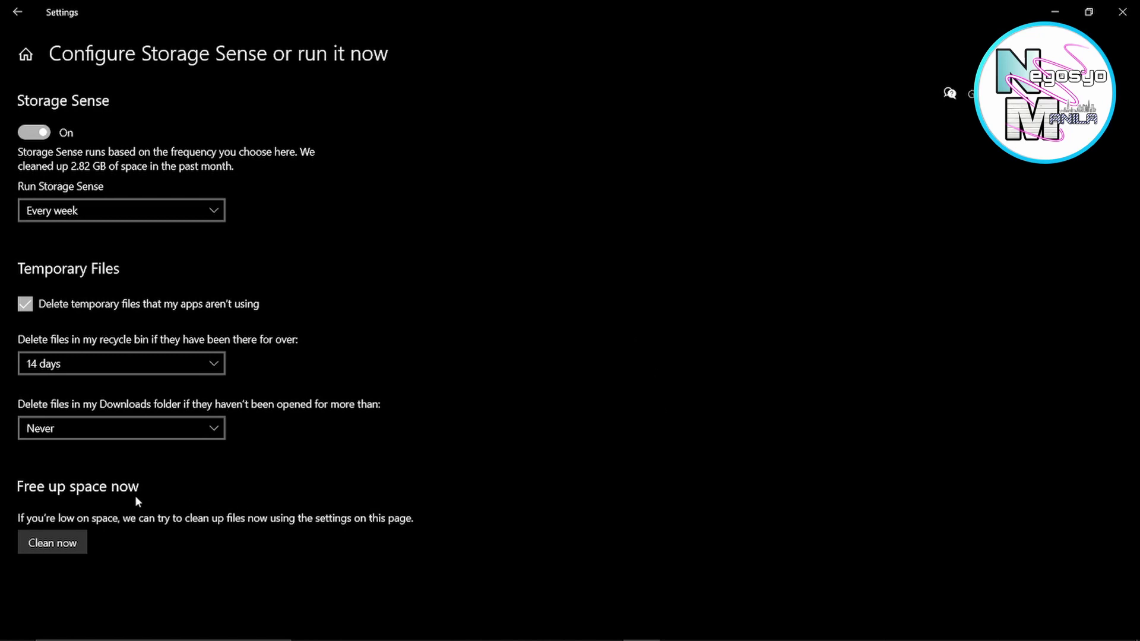
{"action": "left_click", "coordinate": [45, 543]}
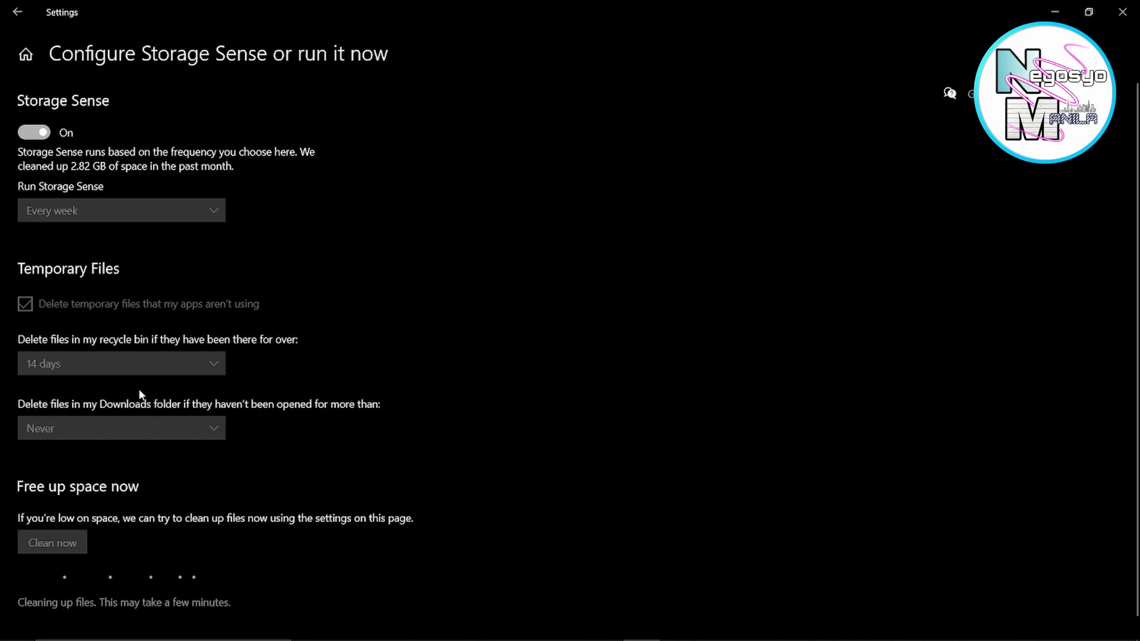
Review the deletion interval choices for recycle bin files and close the Settings window.
{"action": "left_click", "coordinate": [178, 370]}
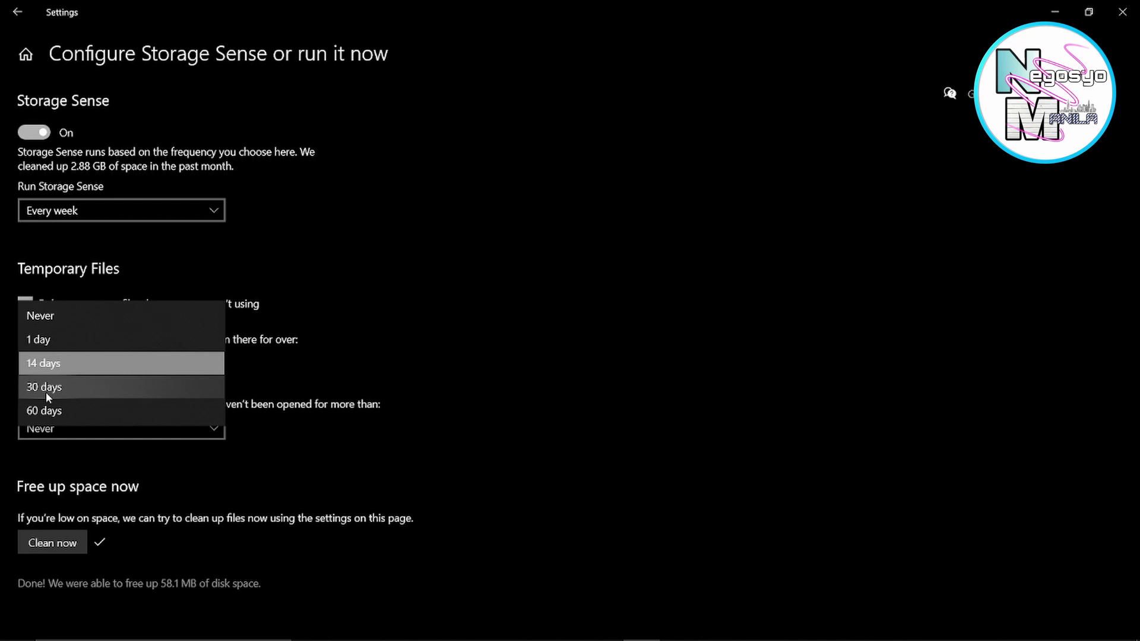
{"action": "left_click", "coordinate": [559, 396]}
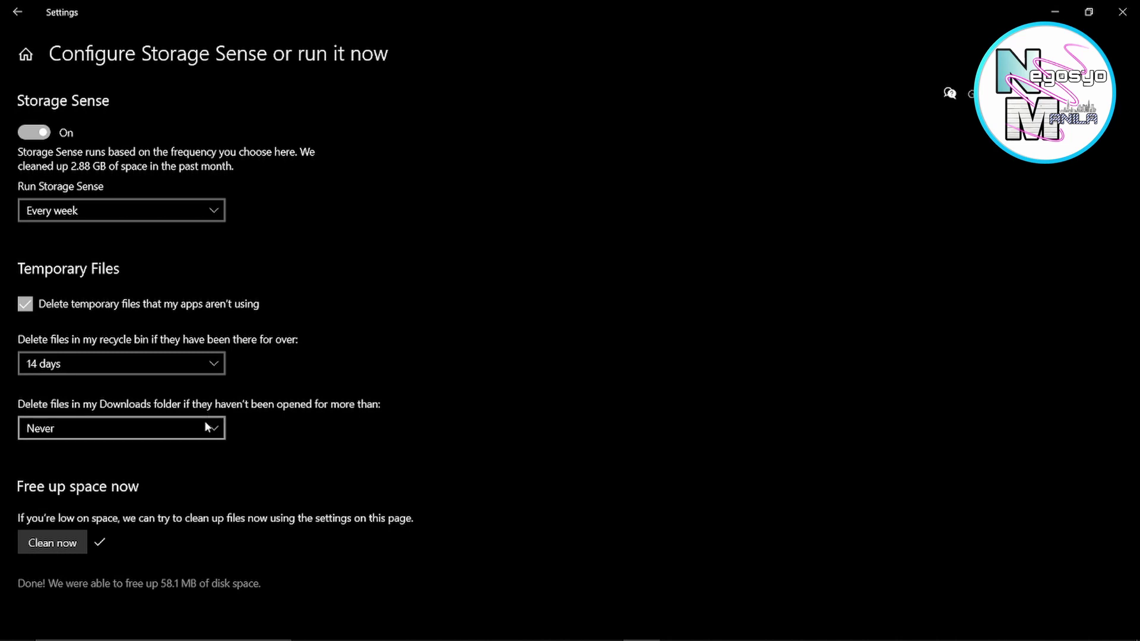
{"action": "left_click", "coordinate": [17, 12]}
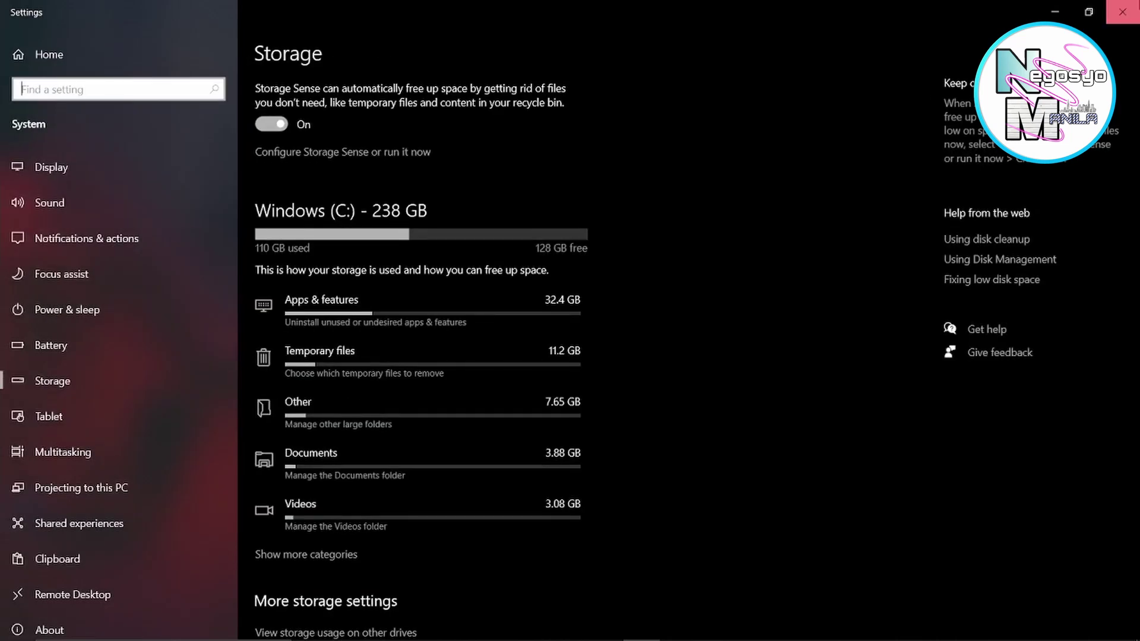
{"action": "left_click", "coordinate": [1122, 12]}
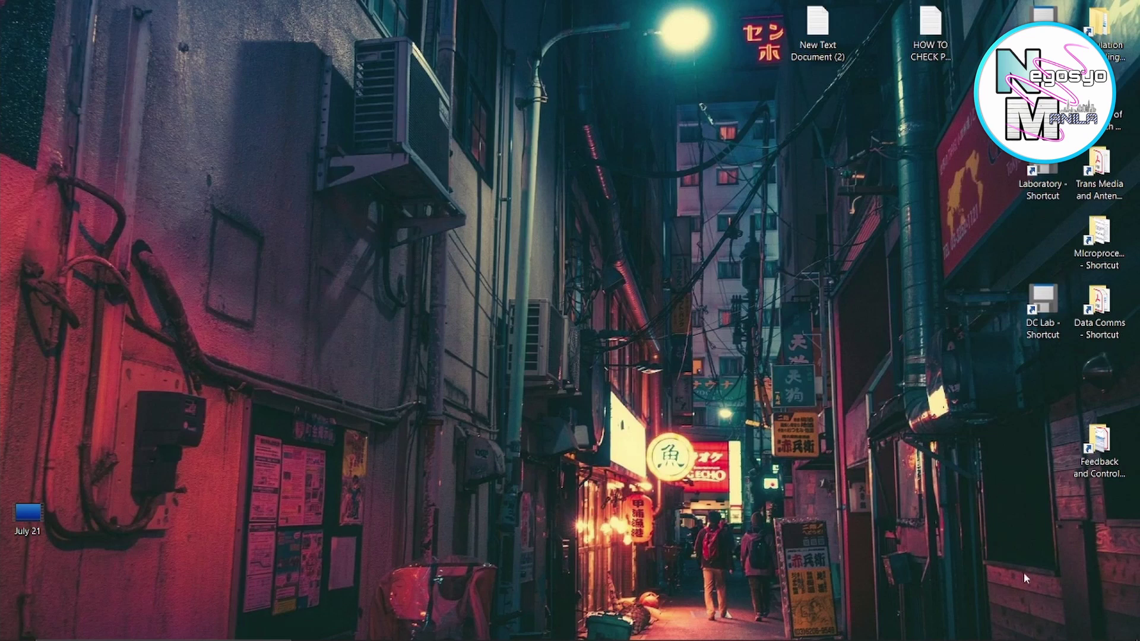
Refresh the desktop.
{"action": "left_click", "coordinate": [365, 296]}
{"action": "right_click", "coordinate": [365, 295]}
{"action": "left_click", "coordinate": [393, 336]}
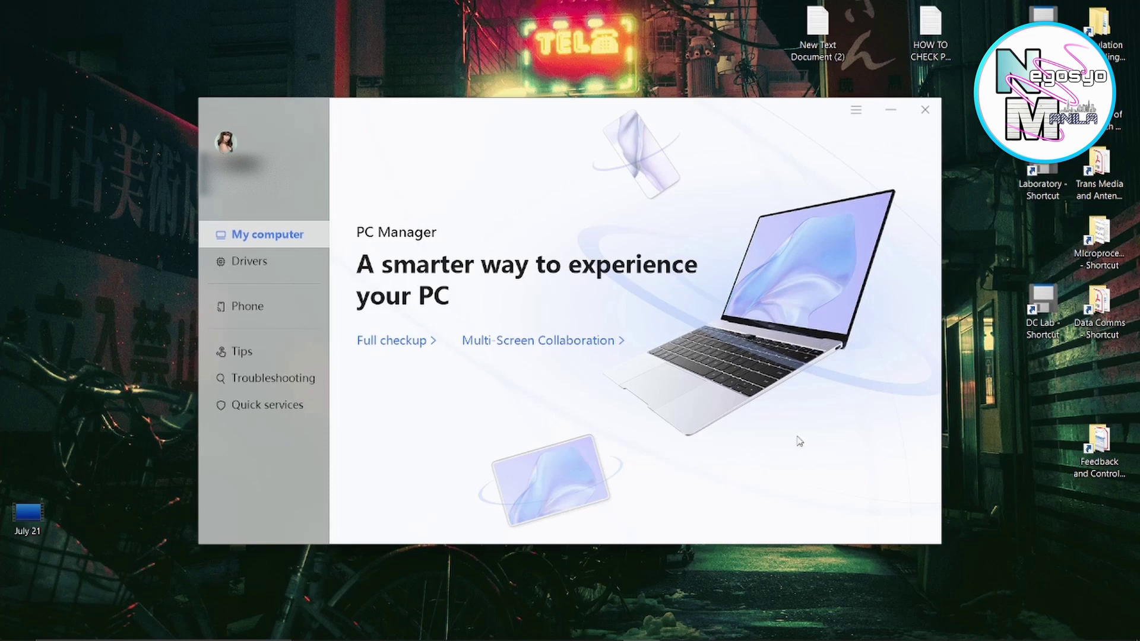
Switch to PC Manager, start a full checkup of the computer and check the official drivers for updates.
{"action": "left_click", "coordinate": [396, 340]}
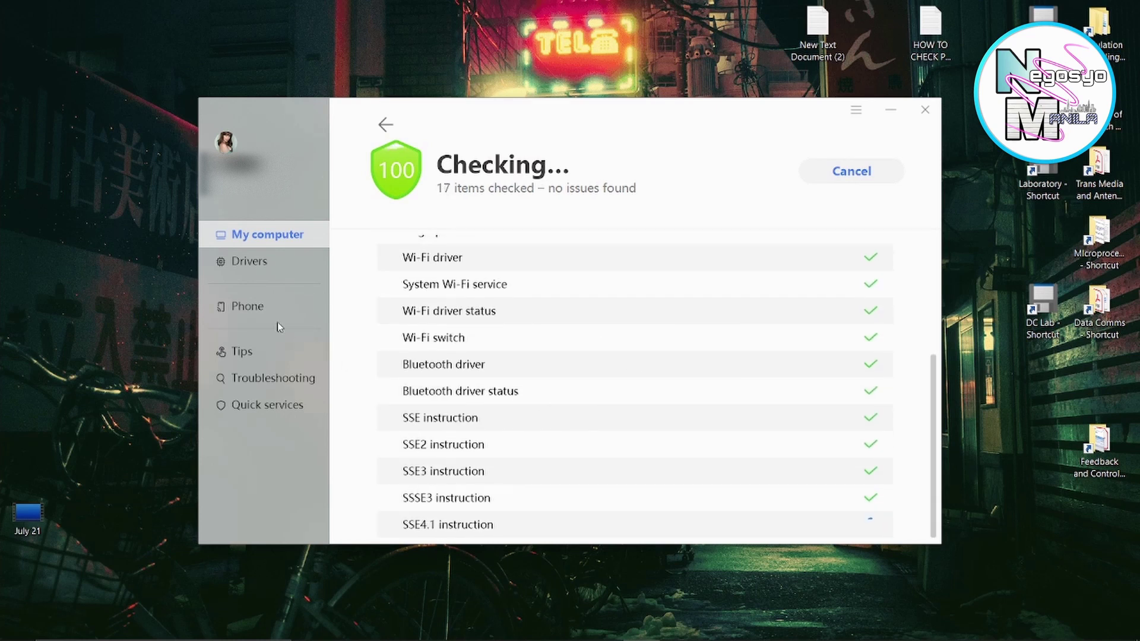
{"action": "left_click", "coordinate": [241, 263]}
{"action": "left_click", "coordinate": [809, 176]}
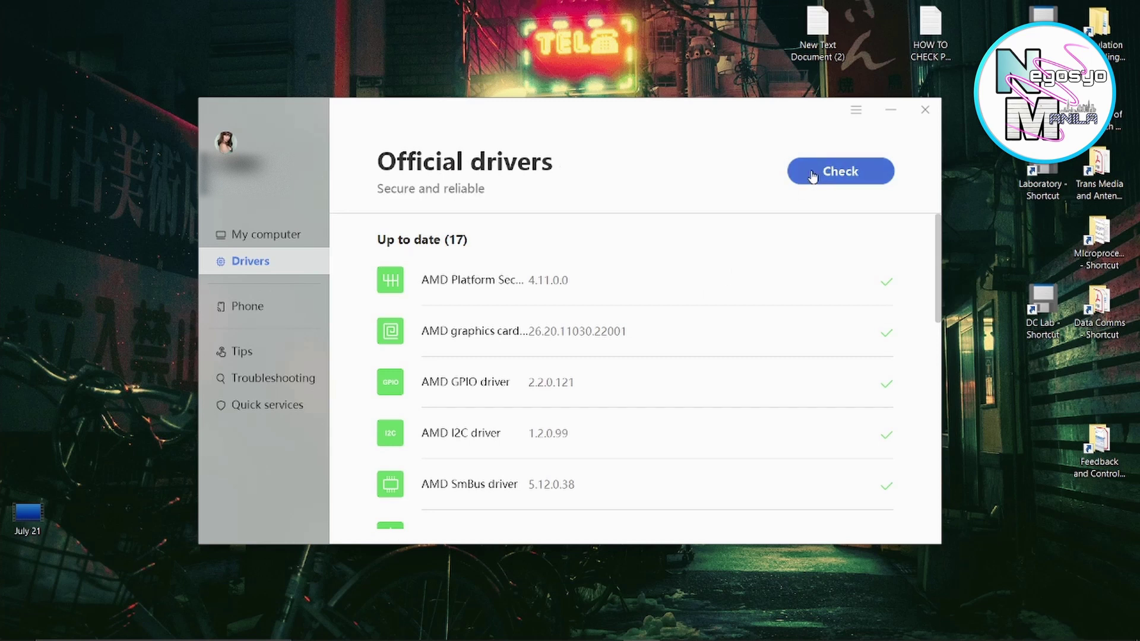
{"action": "left_click", "coordinate": [809, 176]}
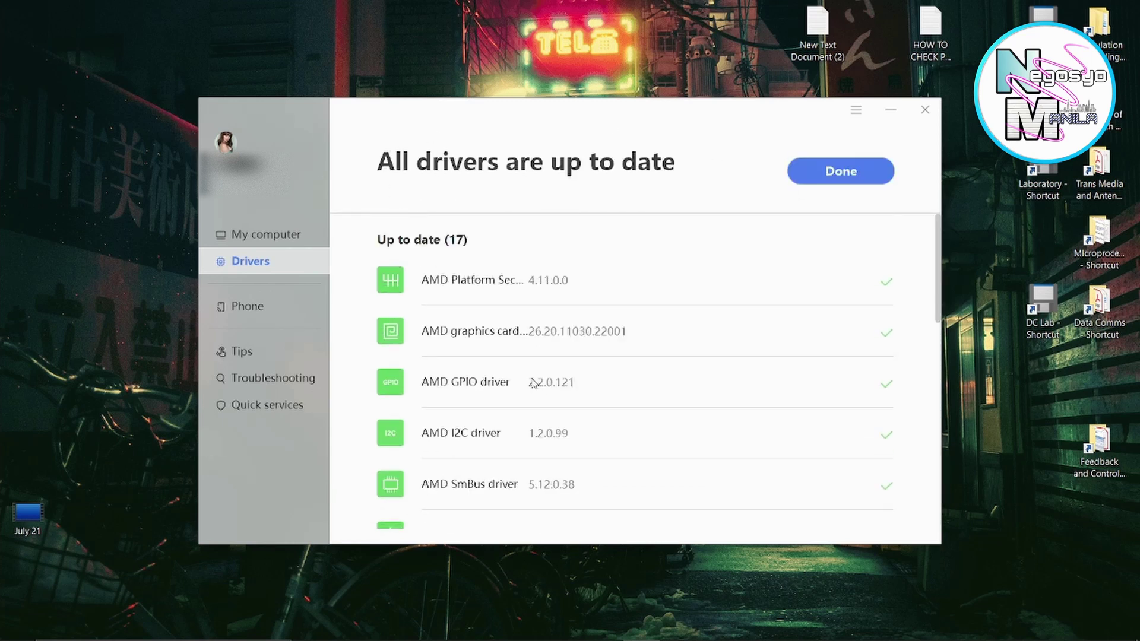
Look through PC Manager's My computer, Drivers, Phone and Tips pages and close the program.
{"action": "left_click", "coordinate": [291, 240]}
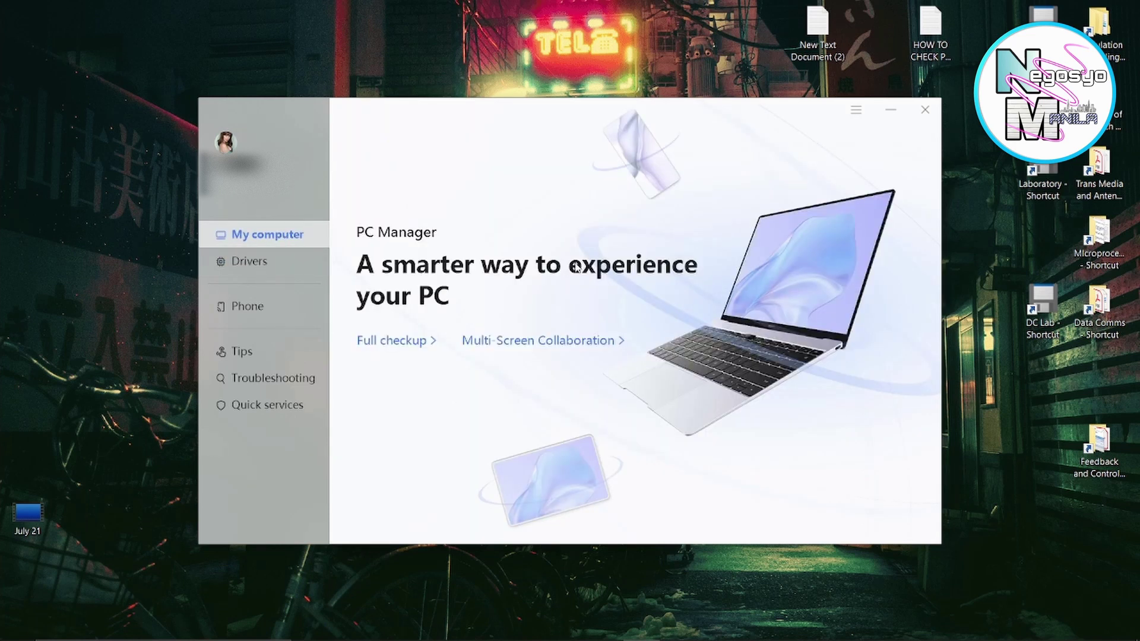
{"action": "left_click", "coordinate": [248, 262]}
{"action": "left_click", "coordinate": [263, 306]}
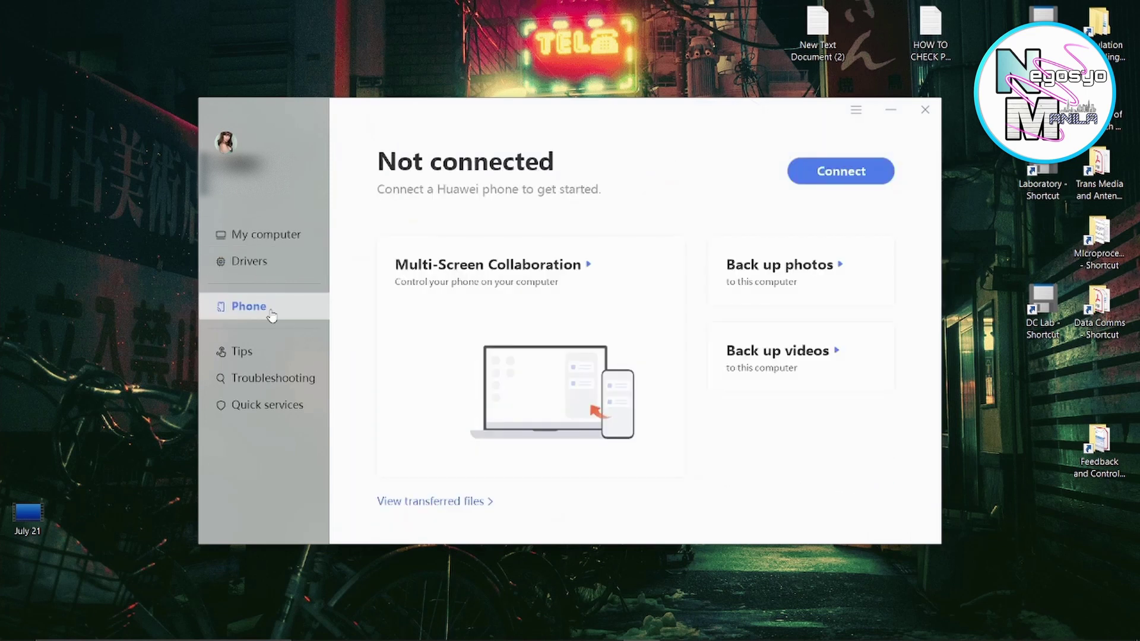
{"action": "left_click", "coordinate": [284, 353]}
{"action": "left_click", "coordinate": [926, 110]}
Refresh the desktop twice.
{"action": "right_click", "coordinate": [374, 380]}
{"action": "left_click", "coordinate": [412, 423]}
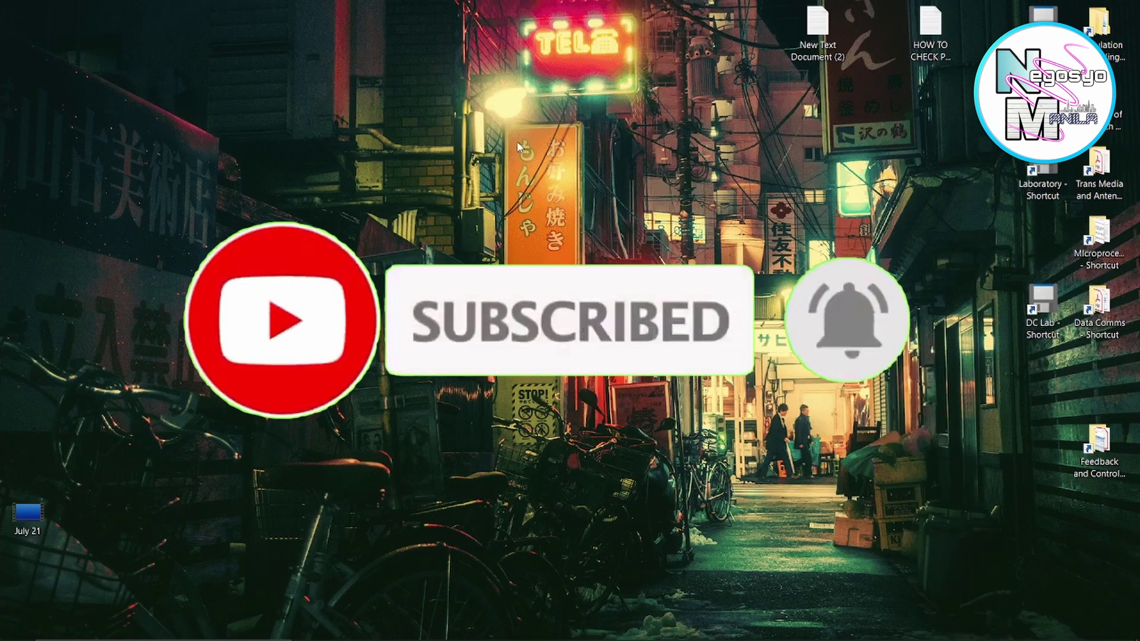
{"action": "right_click", "coordinate": [367, 195]}
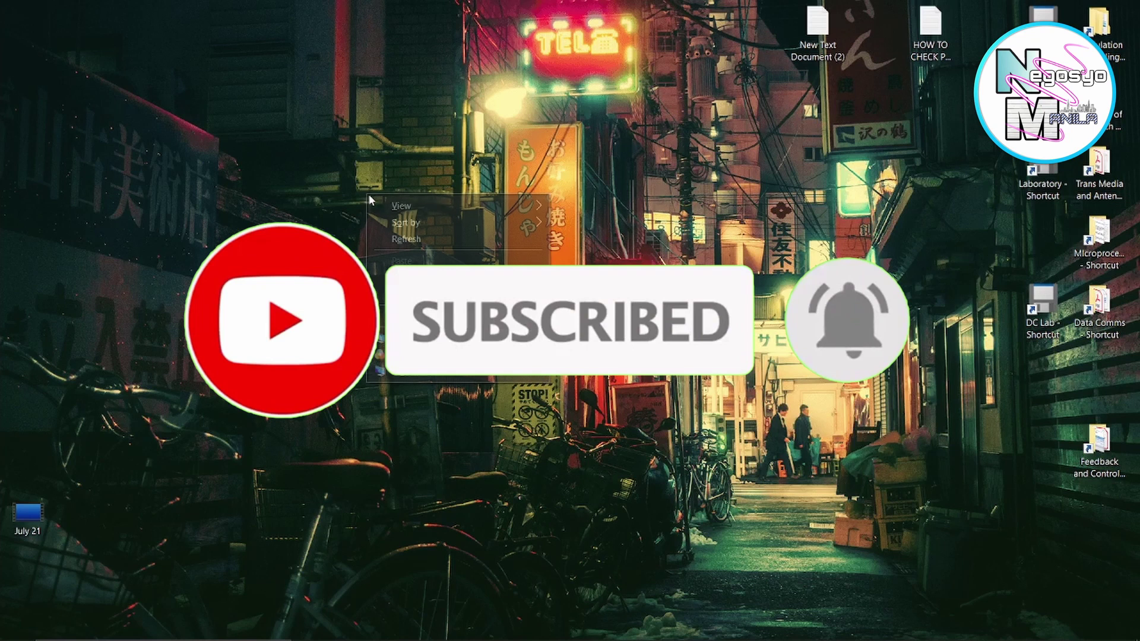
{"action": "left_click", "coordinate": [383, 240]}
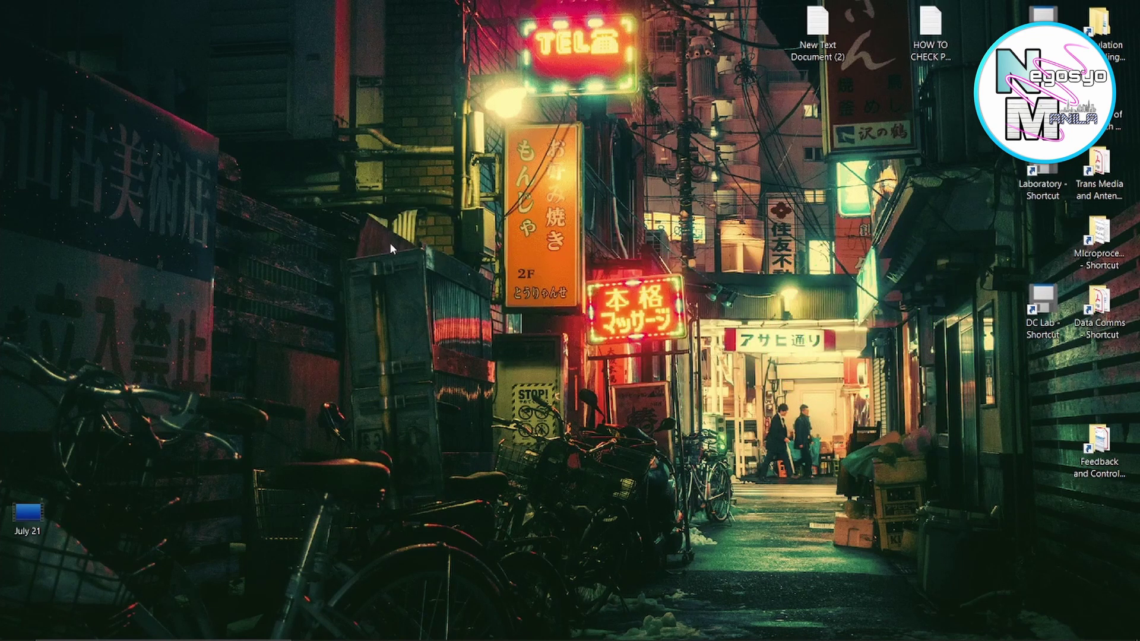